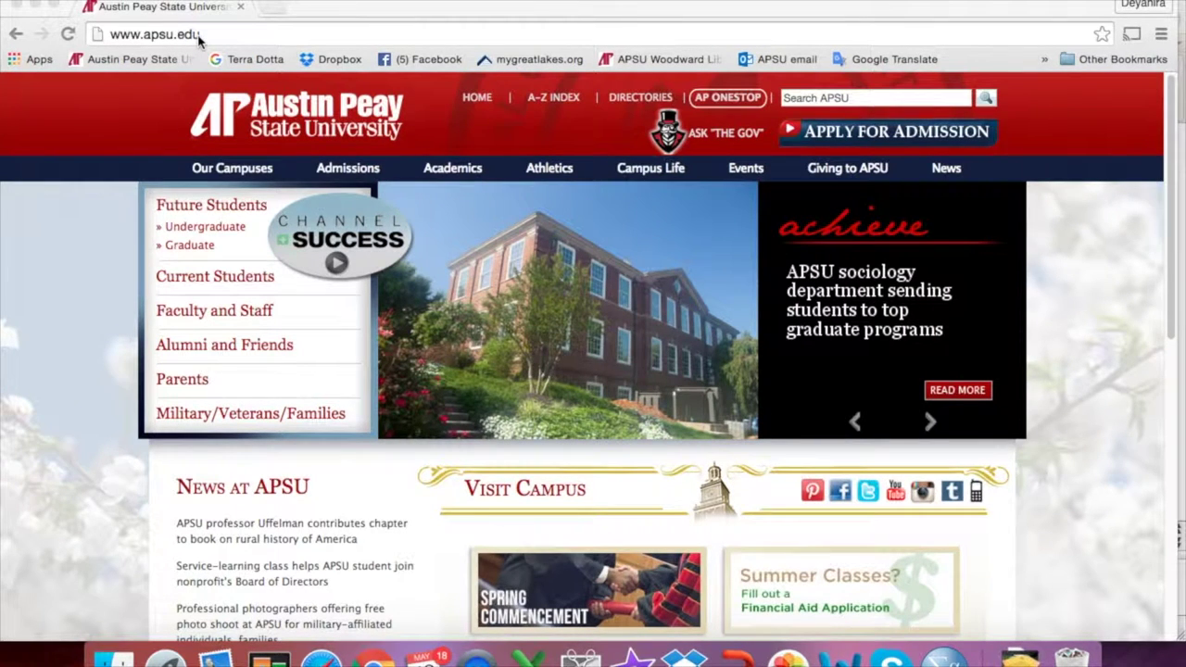
Go from the university site's AP ONESTOP landing page to the OneStop login page.
click(709, 101)
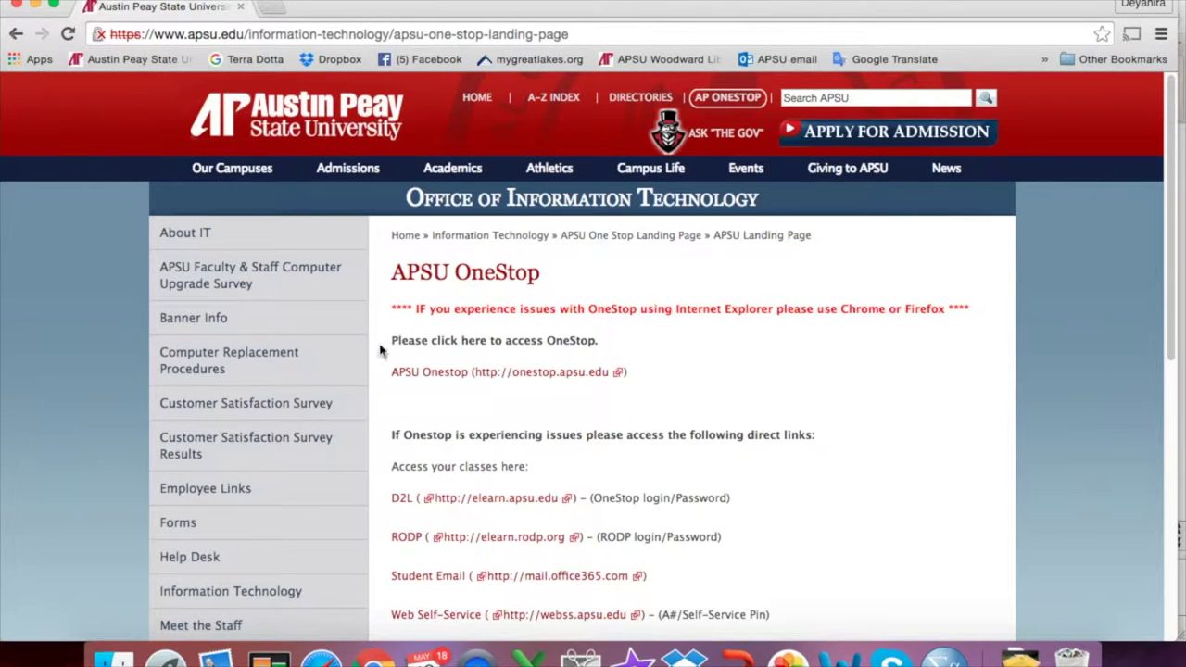
click(431, 372)
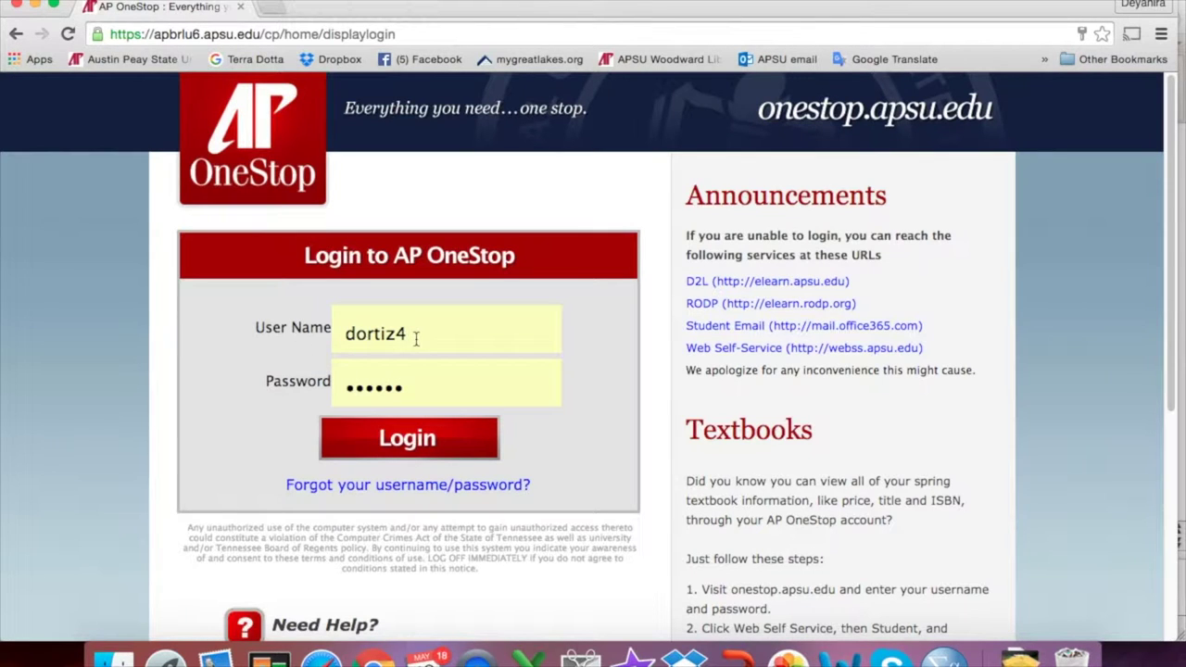
Log in to AP OneStop with the autofilled credentials.
click(394, 451)
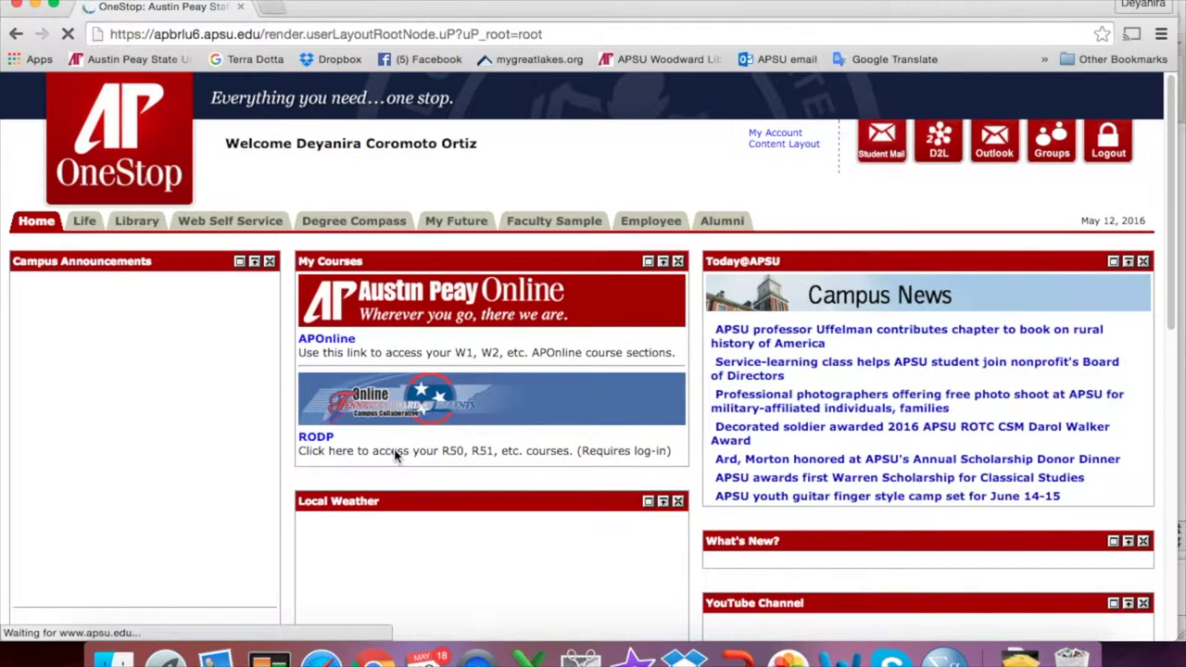
Open Web Self Service > Student > Registration and scroll to Look Up Classes.
click(257, 225)
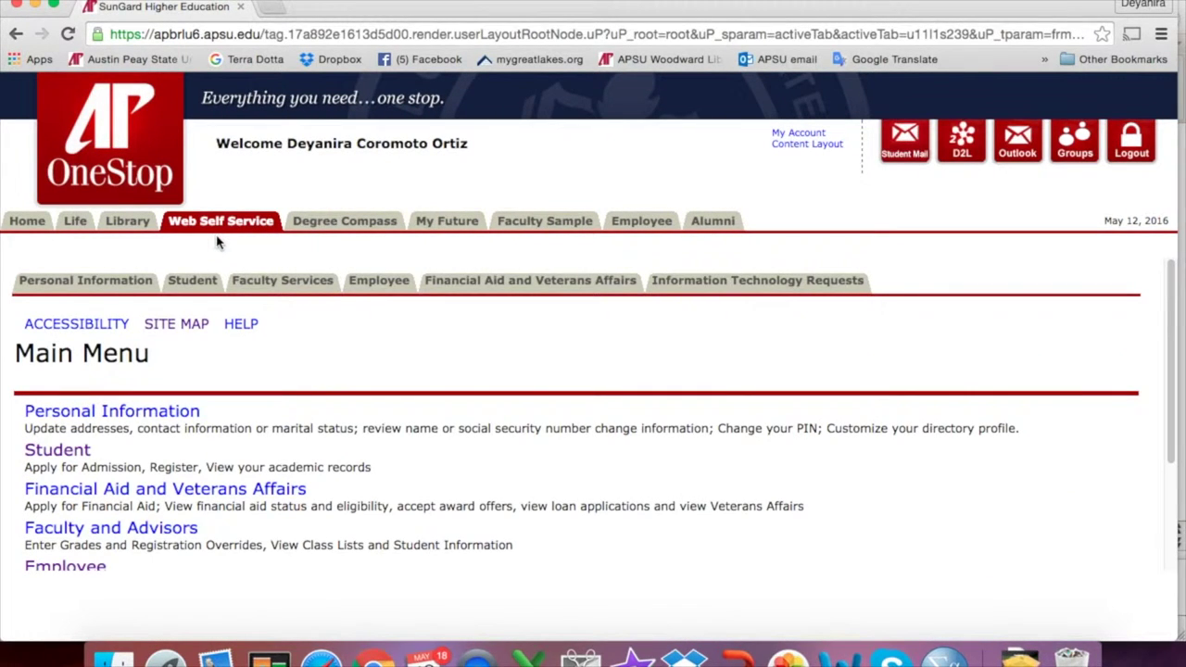
click(192, 281)
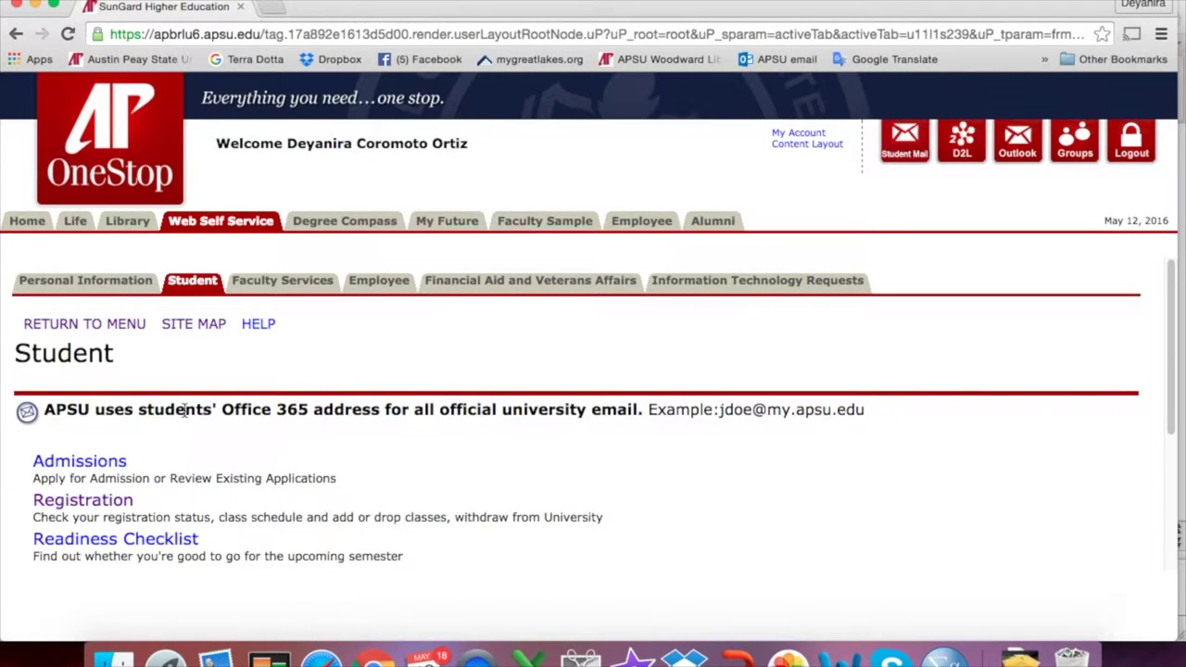
scroll(185, 414, down, 2)
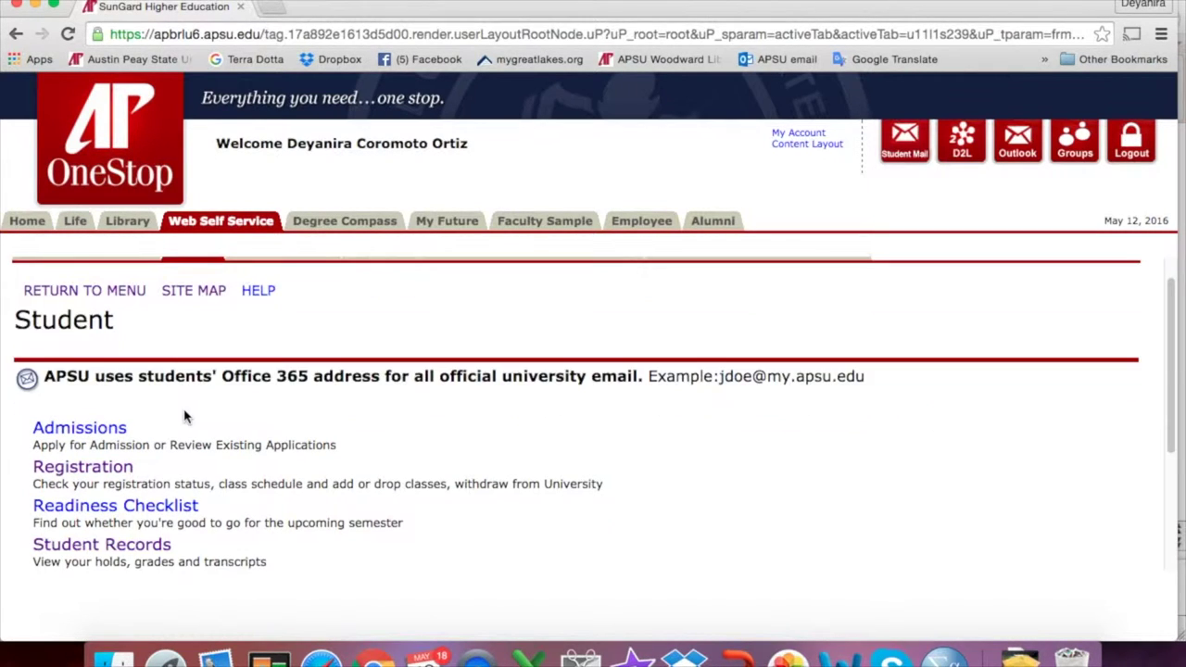
click(99, 473)
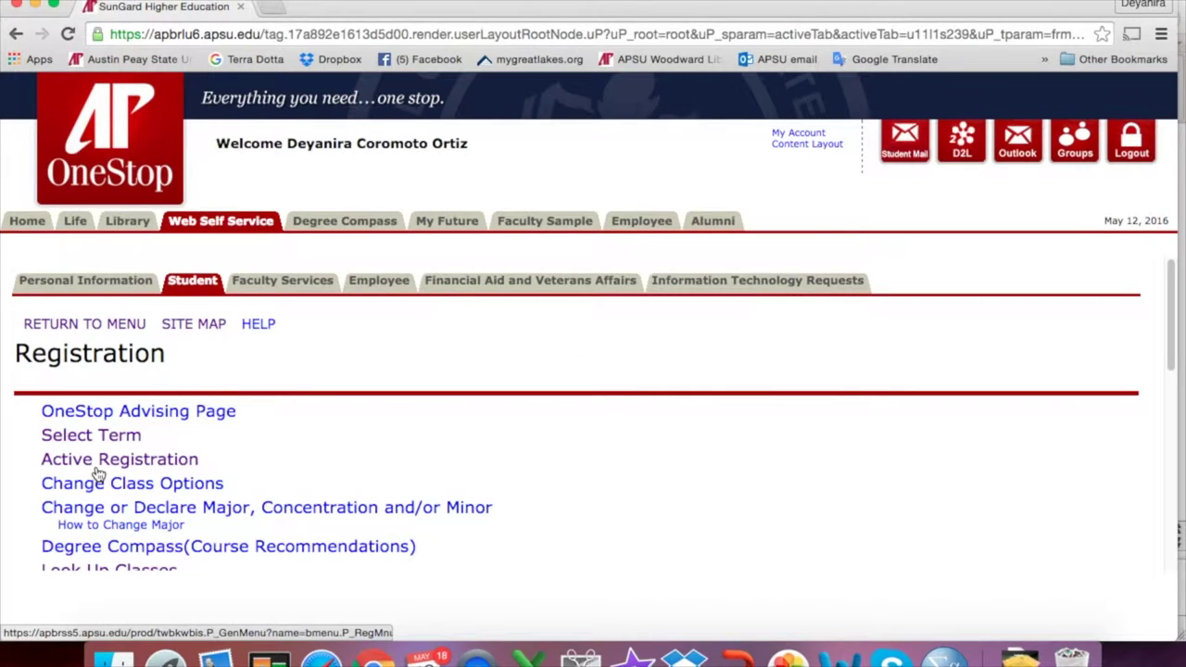
scroll(256, 438, down, 1)
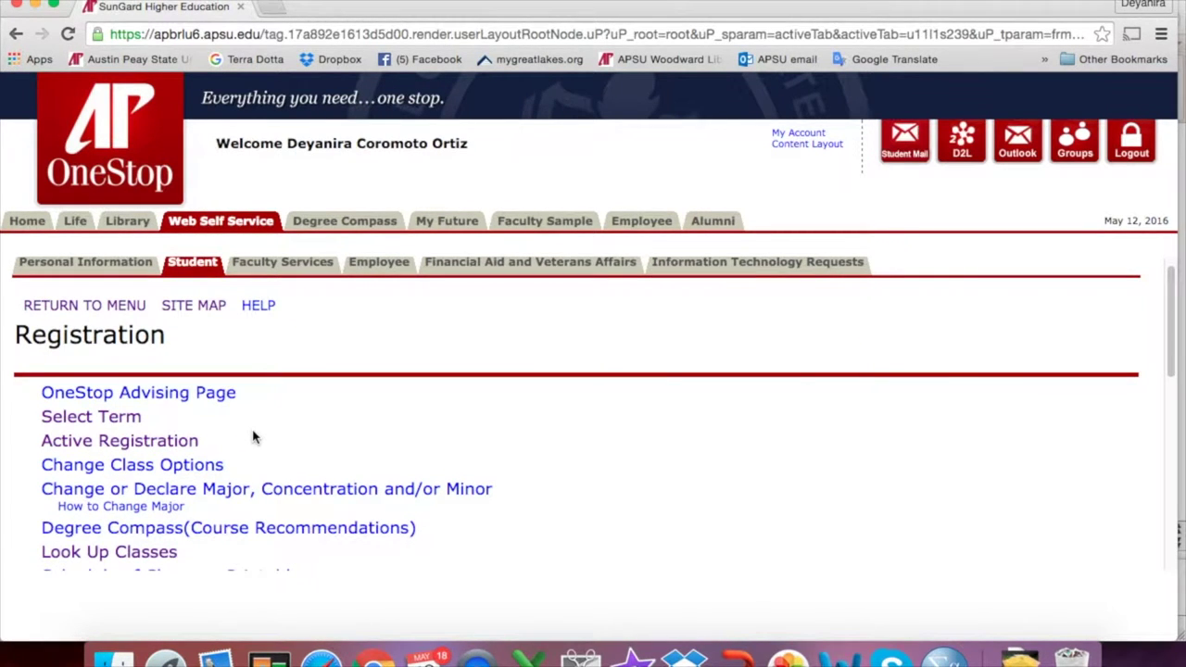
scroll(255, 437, down, 5)
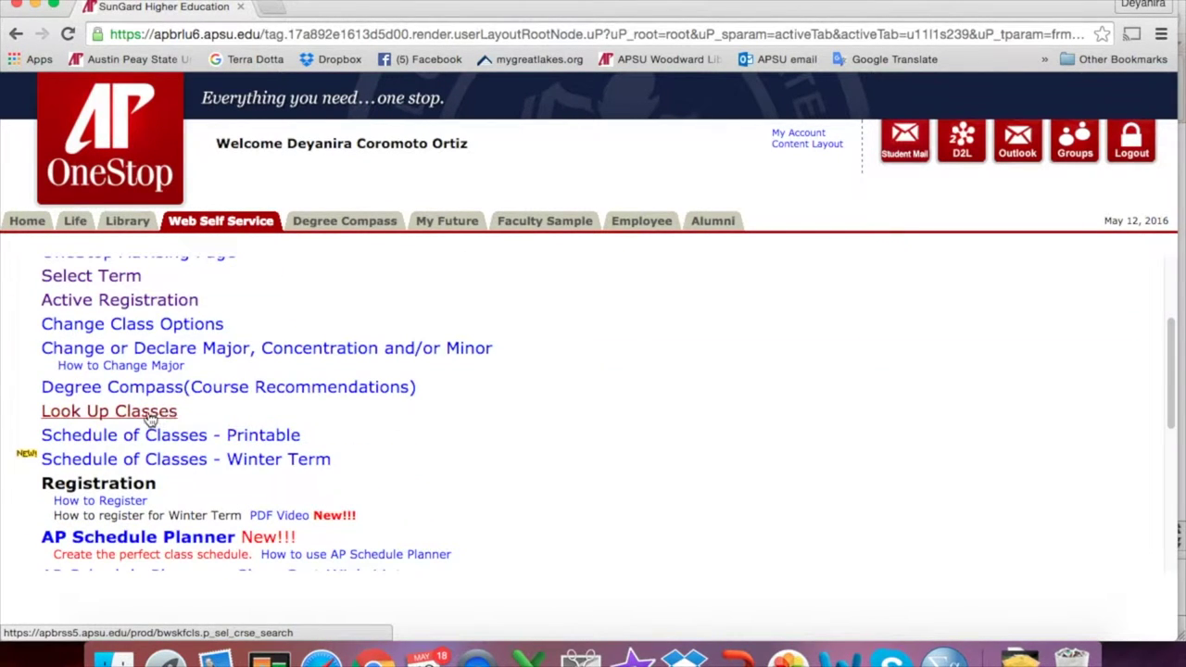
Start Look Up Classes and submit Fall Semester 2016 as the search term.
click(148, 417)
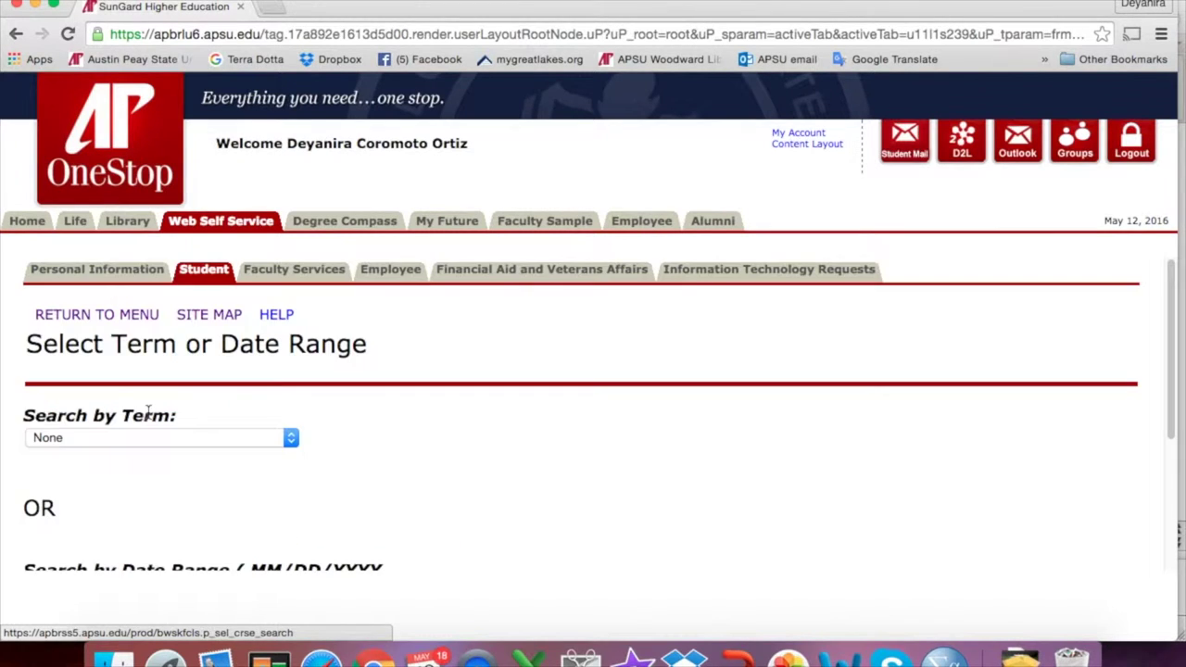
scroll(176, 441, down, 2)
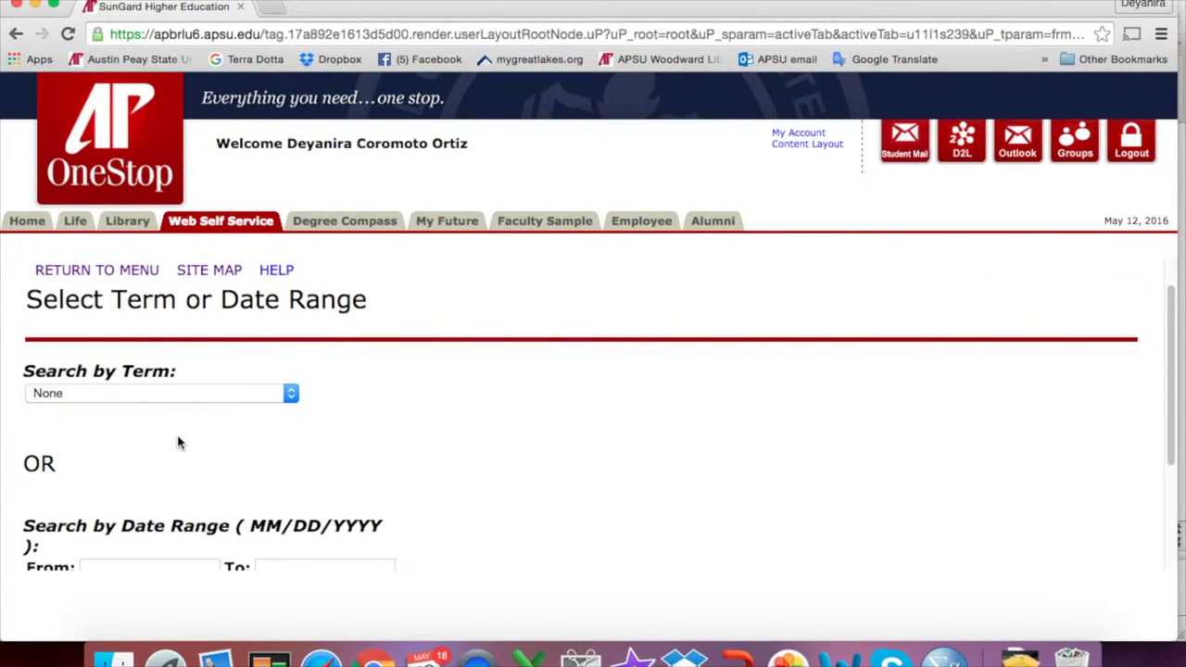
click(215, 406)
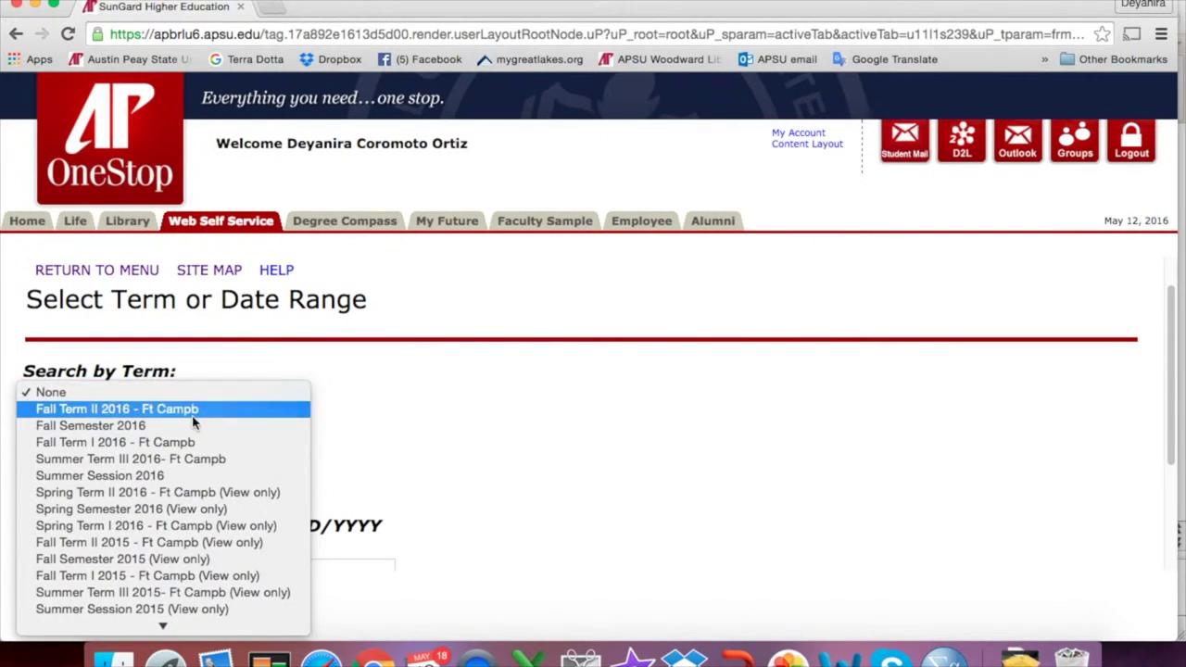
click(188, 426)
scroll(185, 447, down, 4)
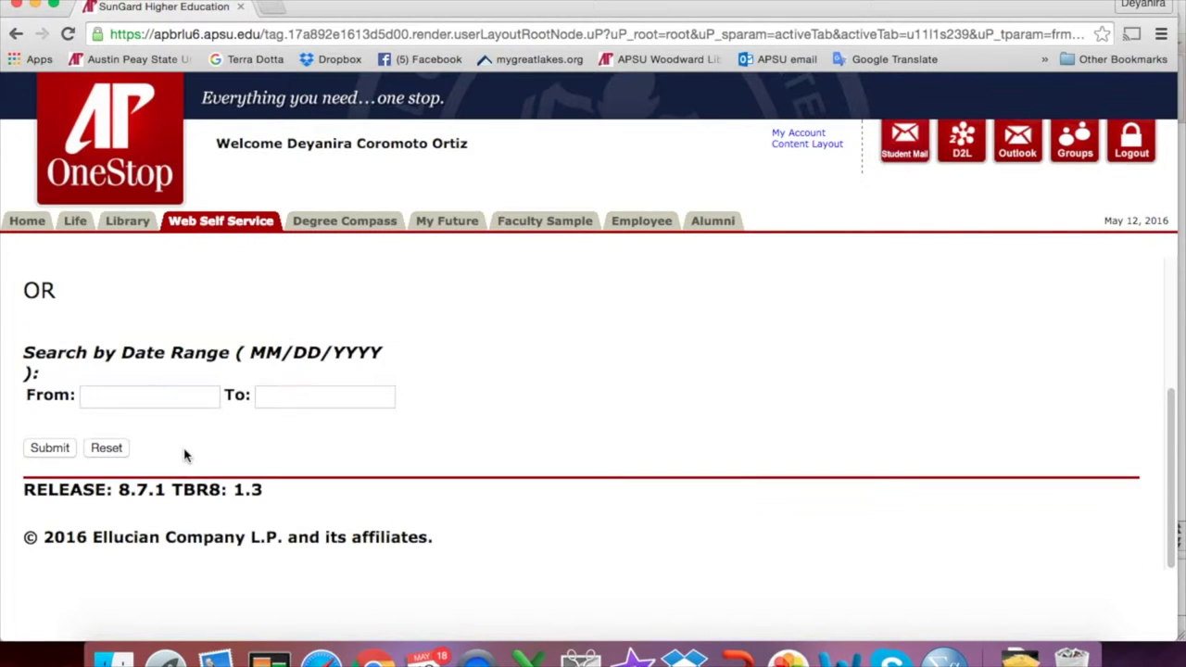
click(46, 449)
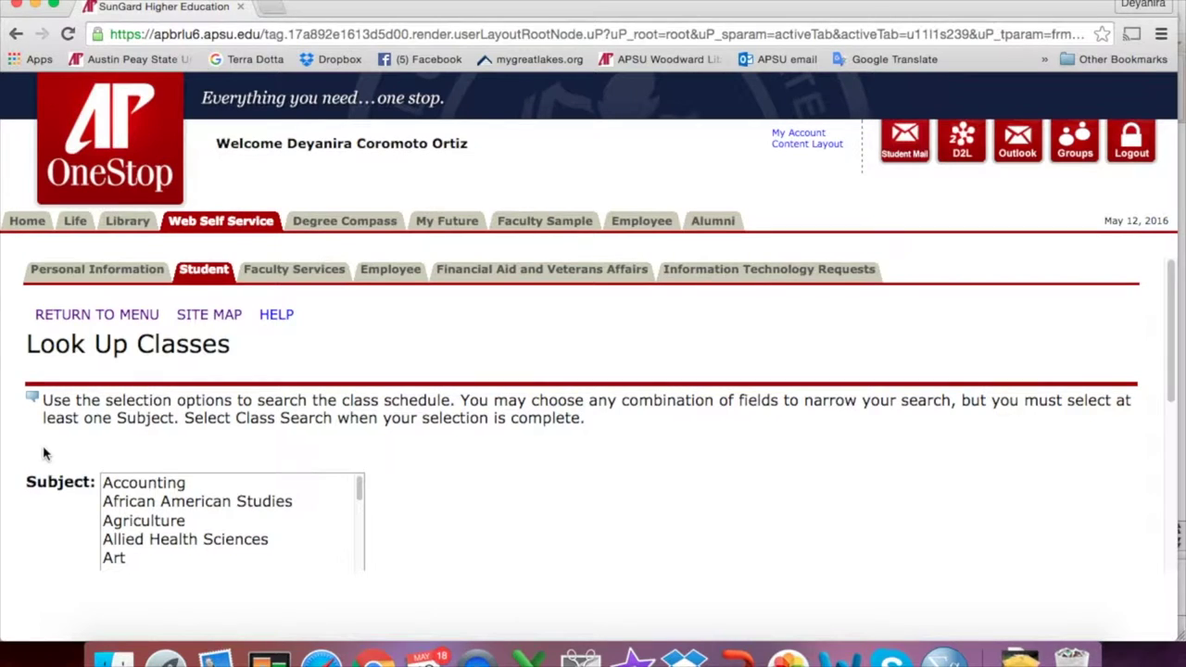
Search Art courses and scroll the results down to Painting I.
scroll(44, 452, down, 1)
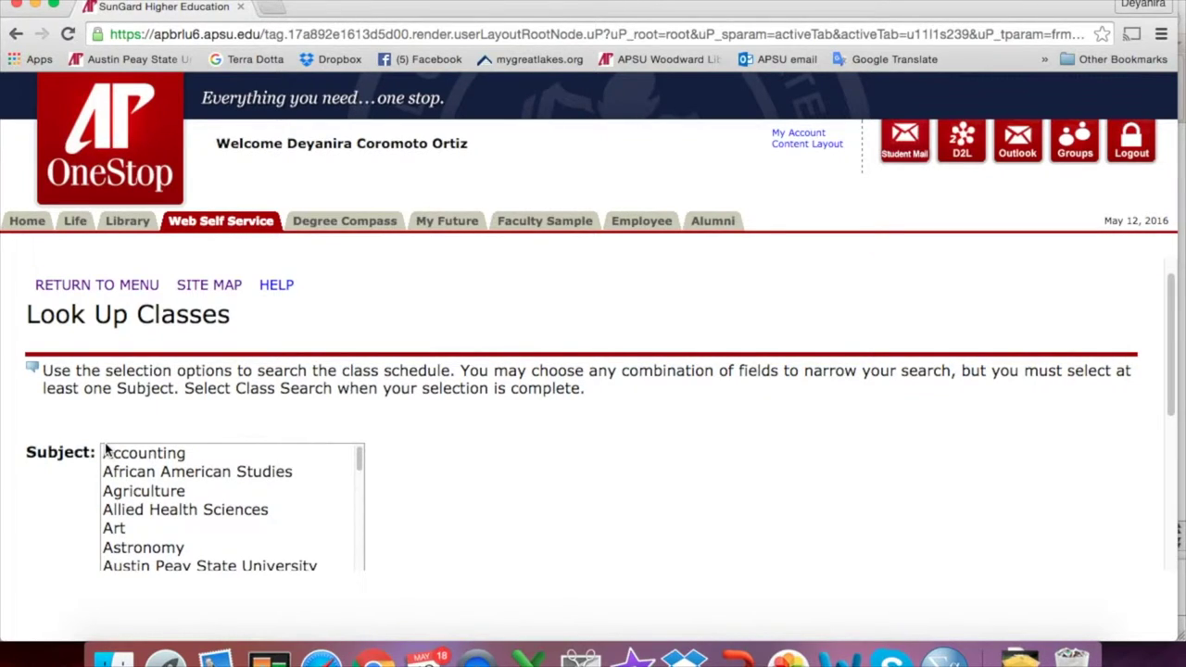
click(145, 530)
scroll(443, 531, down, 5)
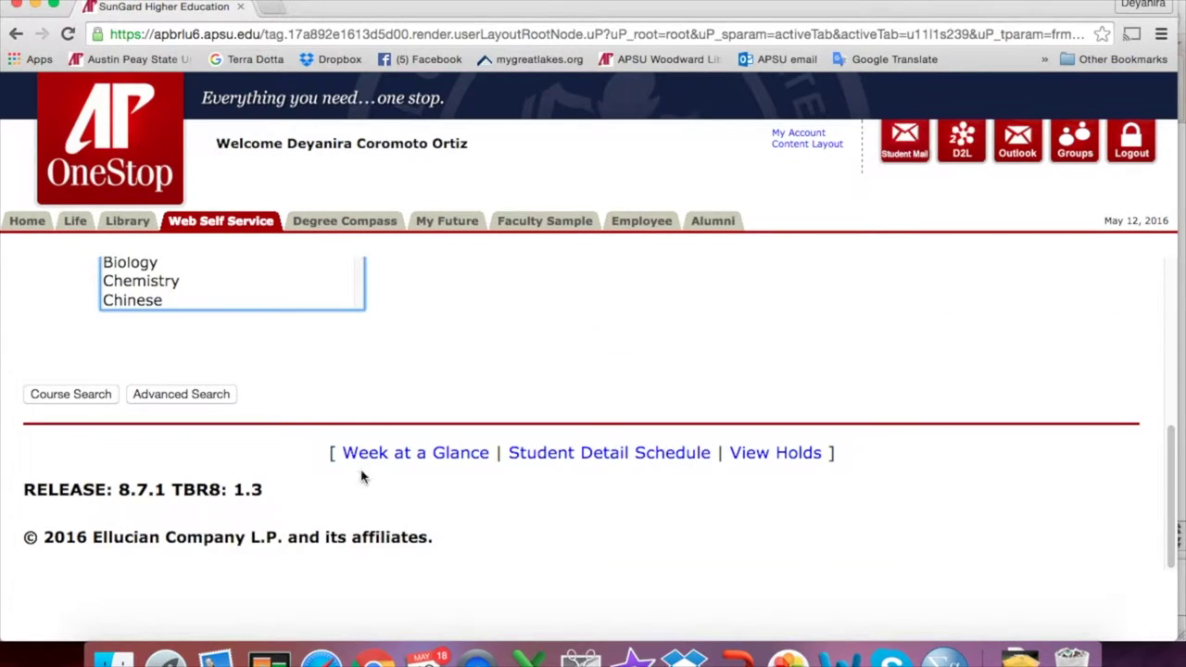
click(102, 397)
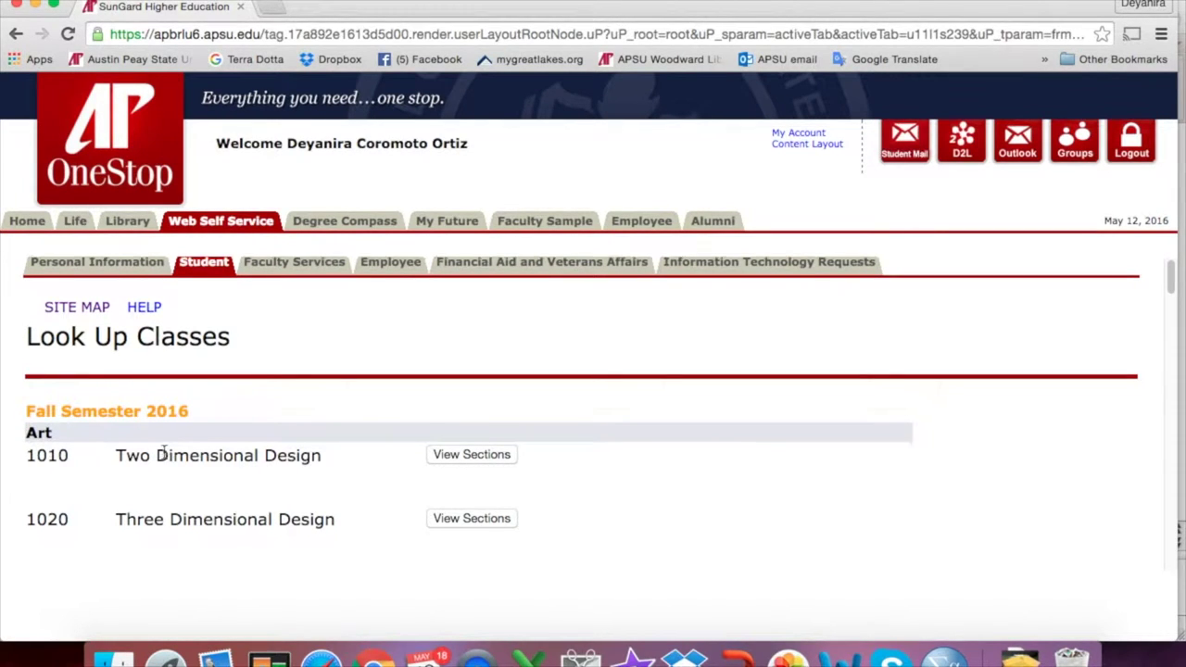
scroll(164, 458, down, 1)
scroll(166, 458, down, 1)
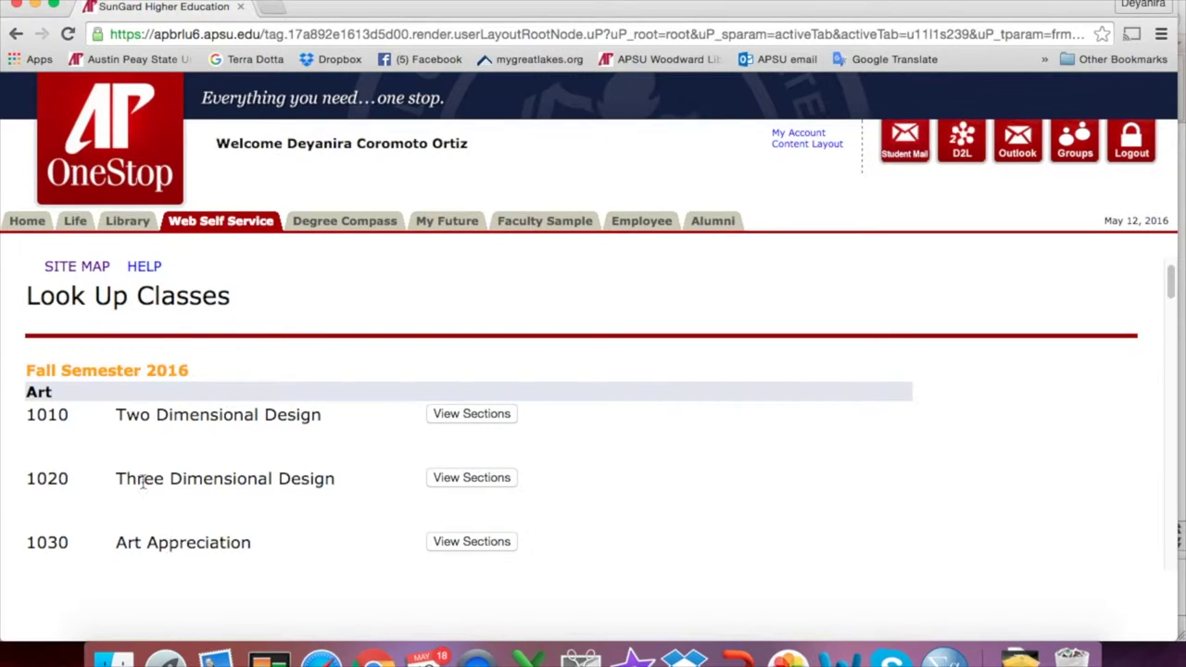
scroll(155, 528, down, 3)
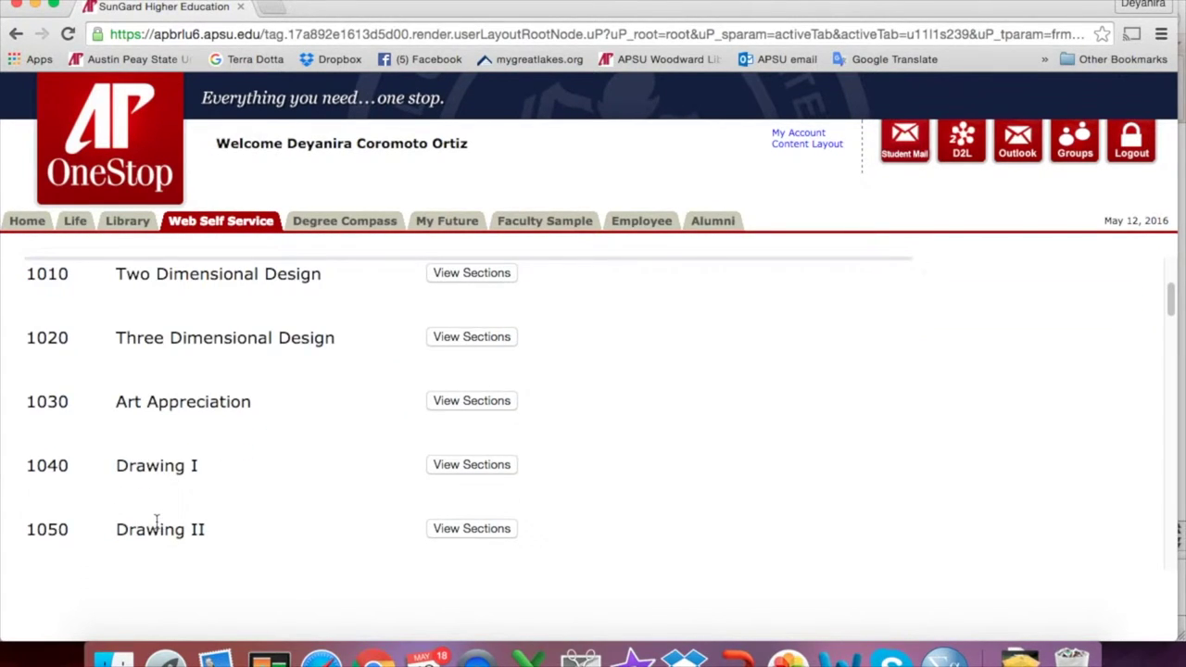
scroll(155, 523, down, 2)
scroll(155, 527, down, 4)
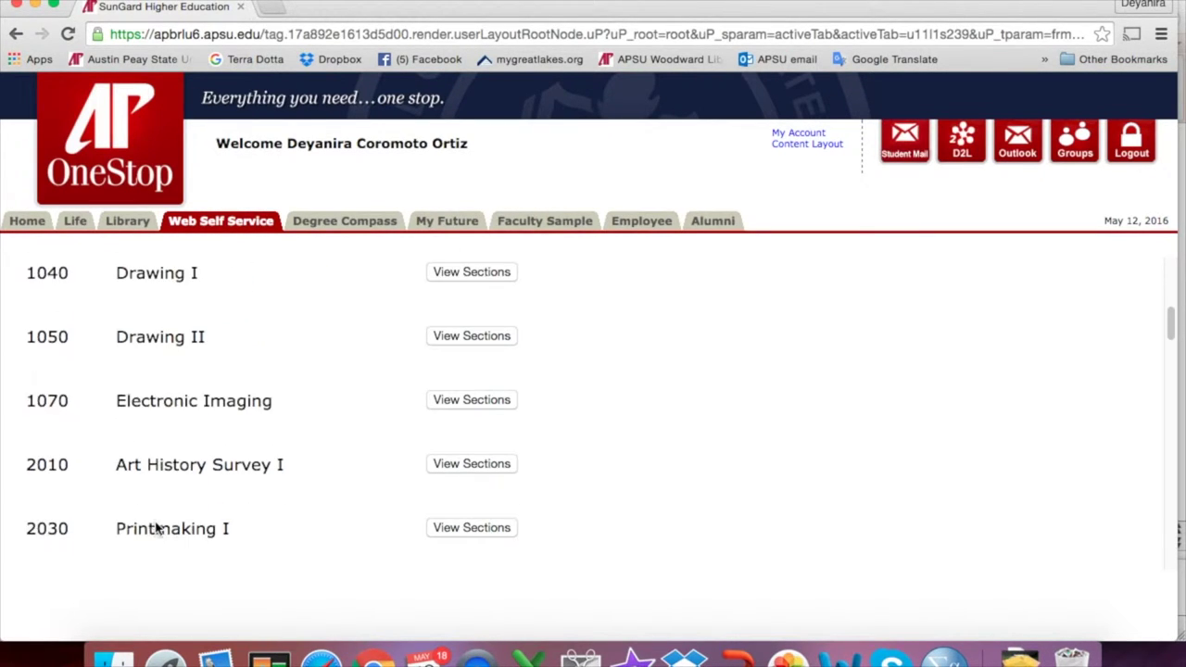
Open ART 2040 Painting I sections and tick CRN 3929 (MW 2:30–5:30).
click(472, 521)
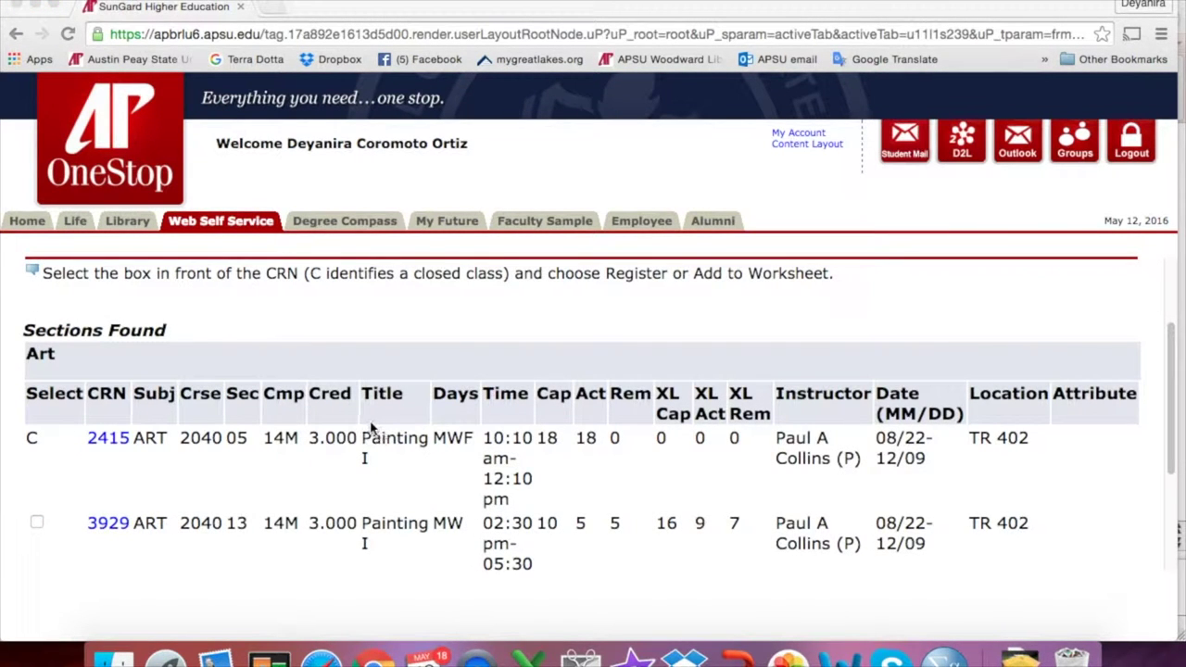
scroll(333, 468, down, 1)
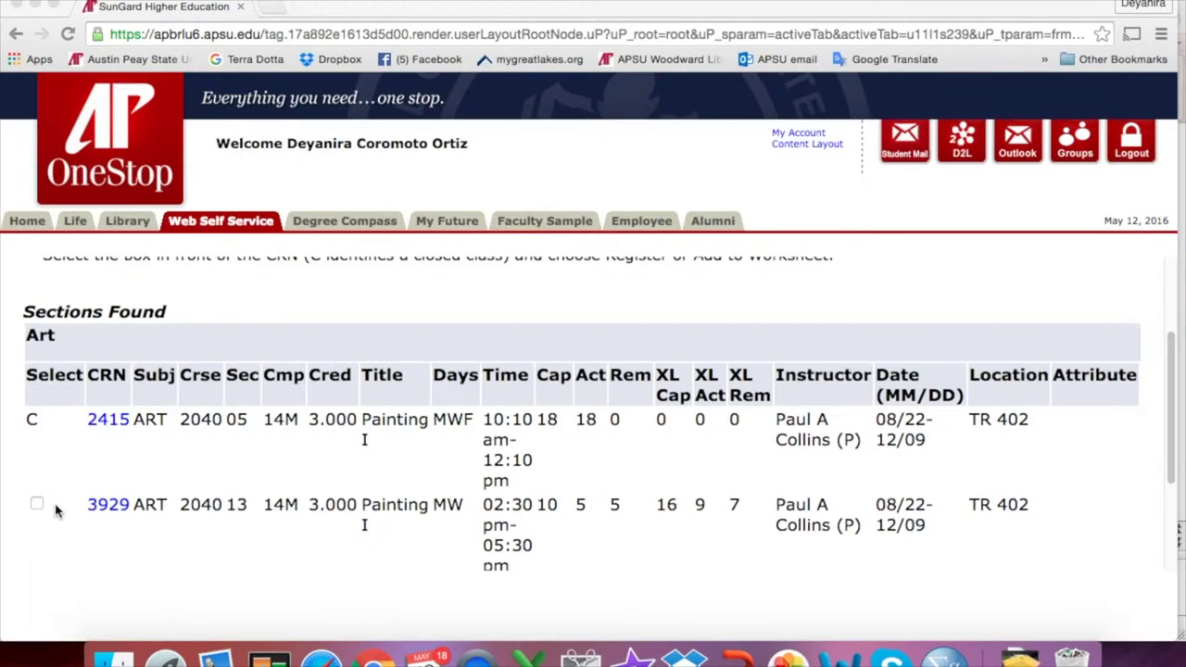
scroll(56, 509, down, 1)
click(37, 469)
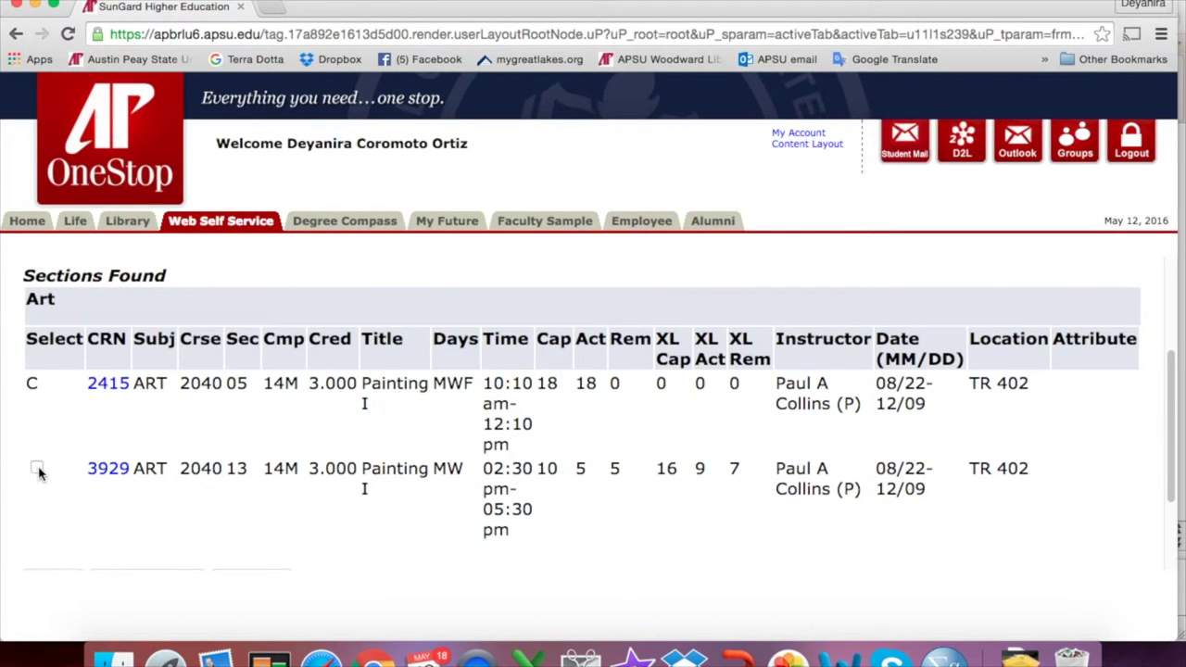
click(37, 470)
scroll(74, 495, down, 3)
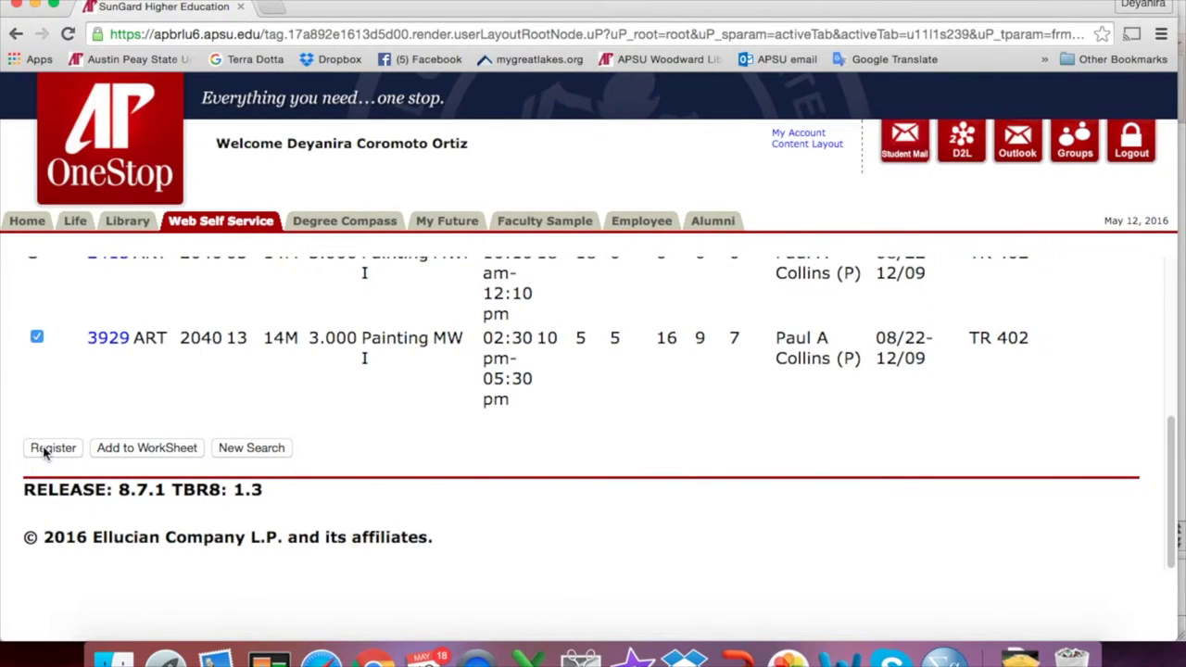
scroll(43, 452, up, 2)
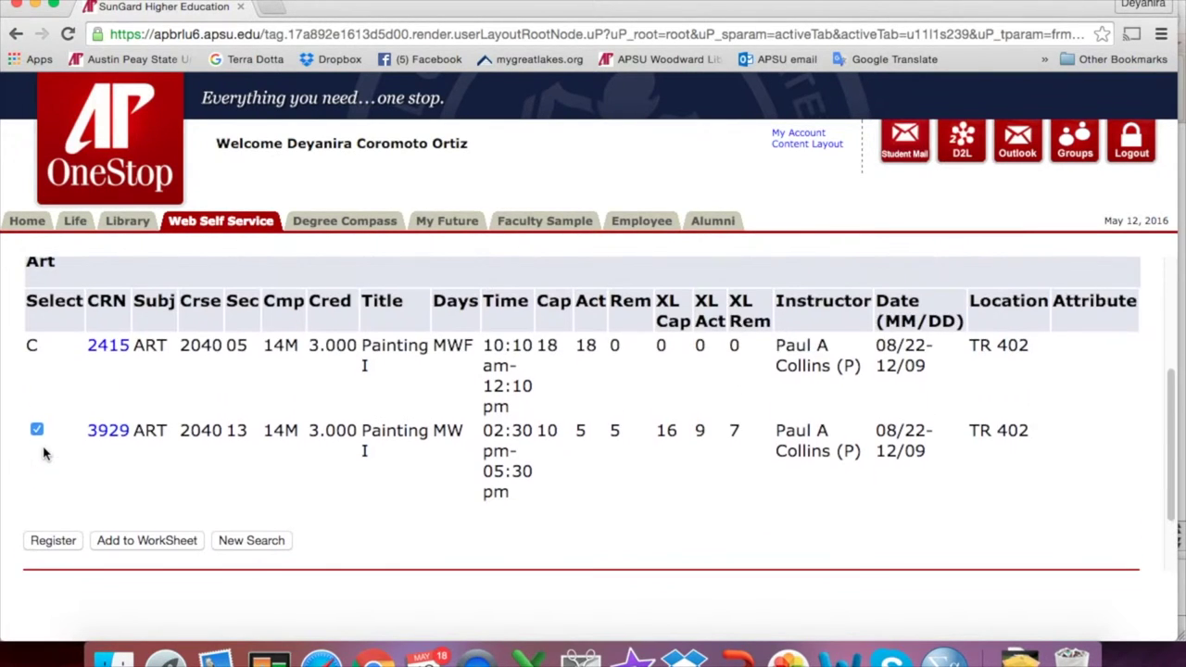
Open CRN 3929's details, then view the ART 2040 catalog entry and its prerequisites.
click(117, 438)
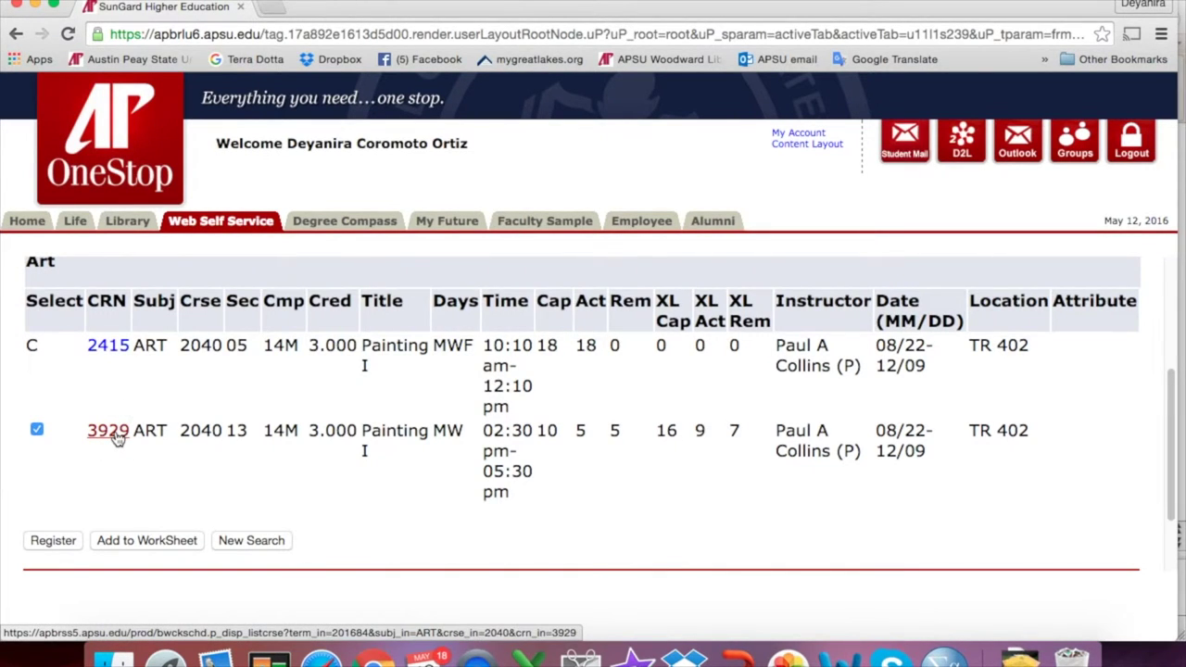
scroll(117, 437, down, 5)
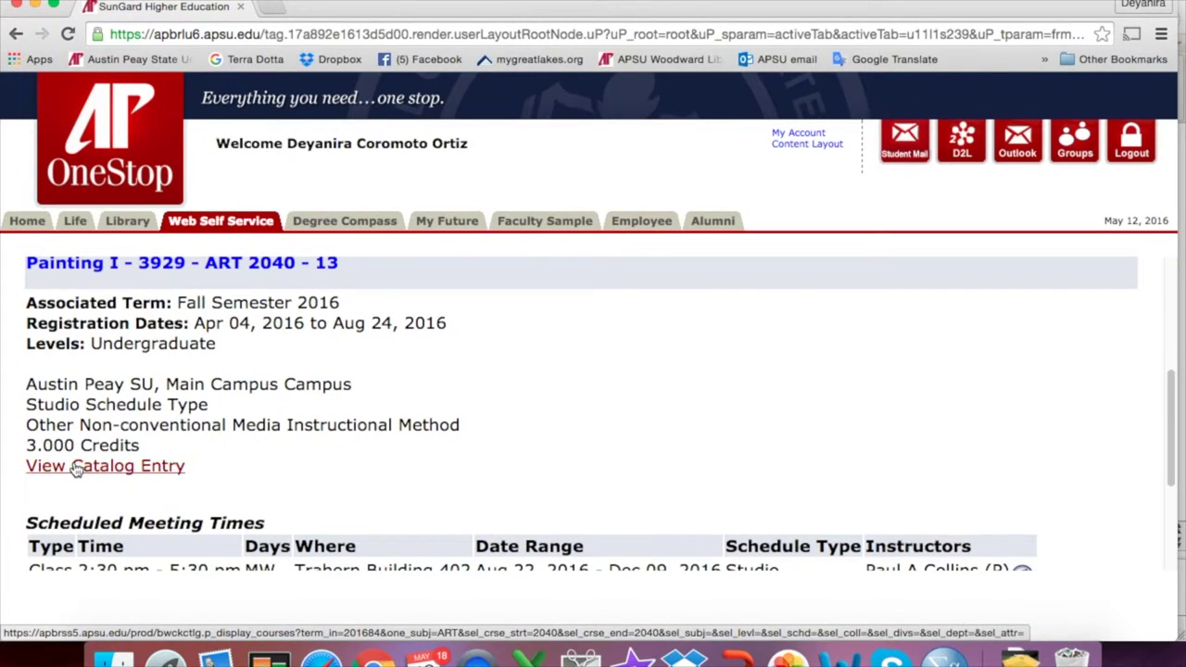
click(77, 466)
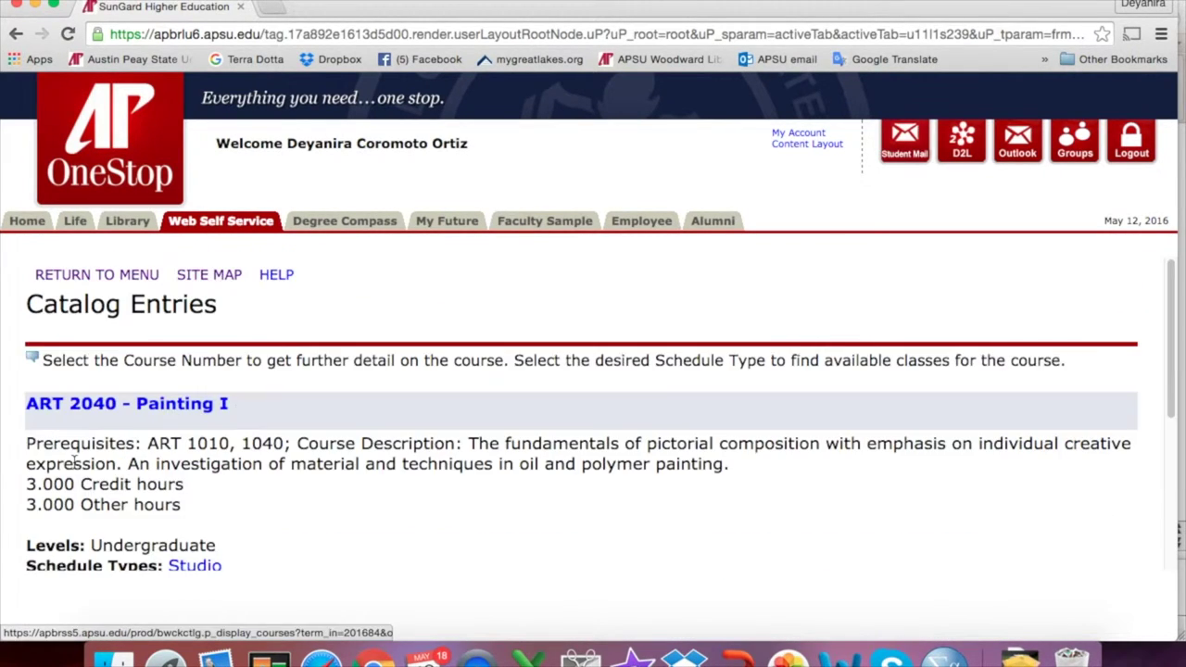
scroll(180, 510, down, 5)
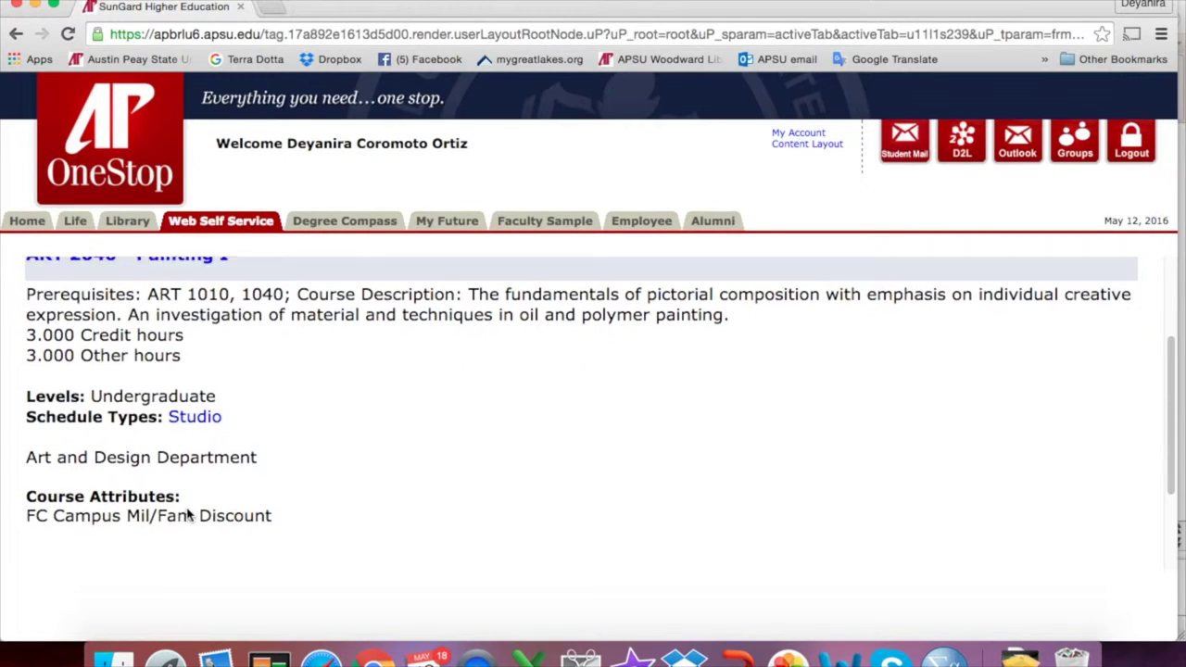
scroll(187, 515, up, 3)
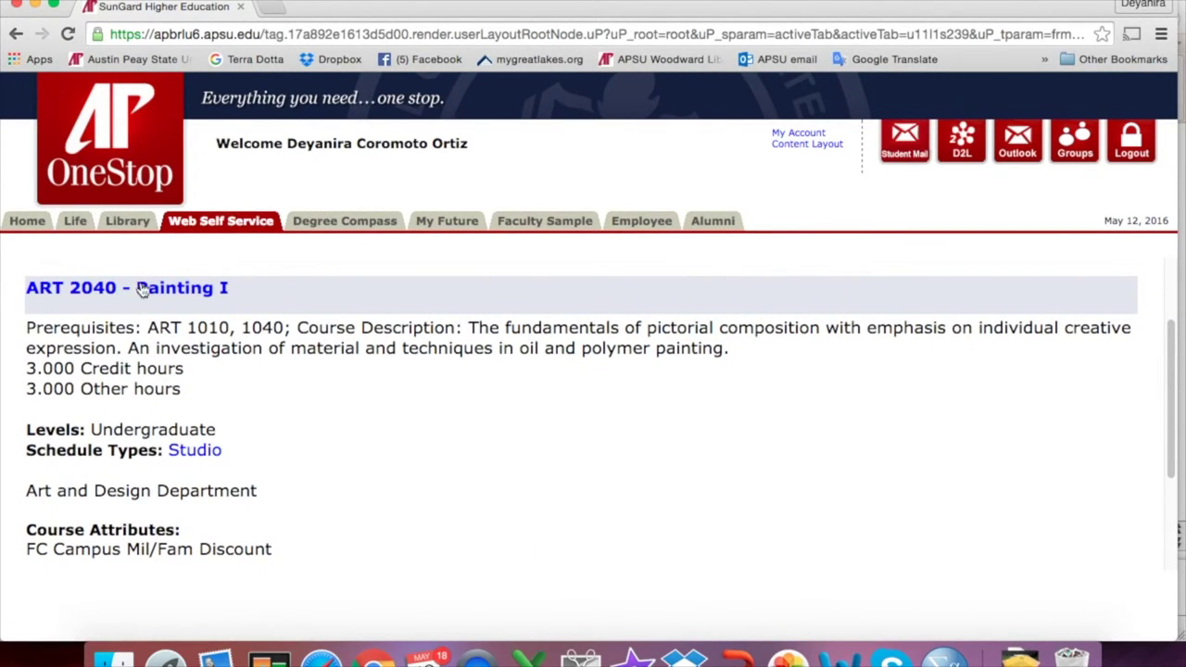
scroll(348, 343, up, 3)
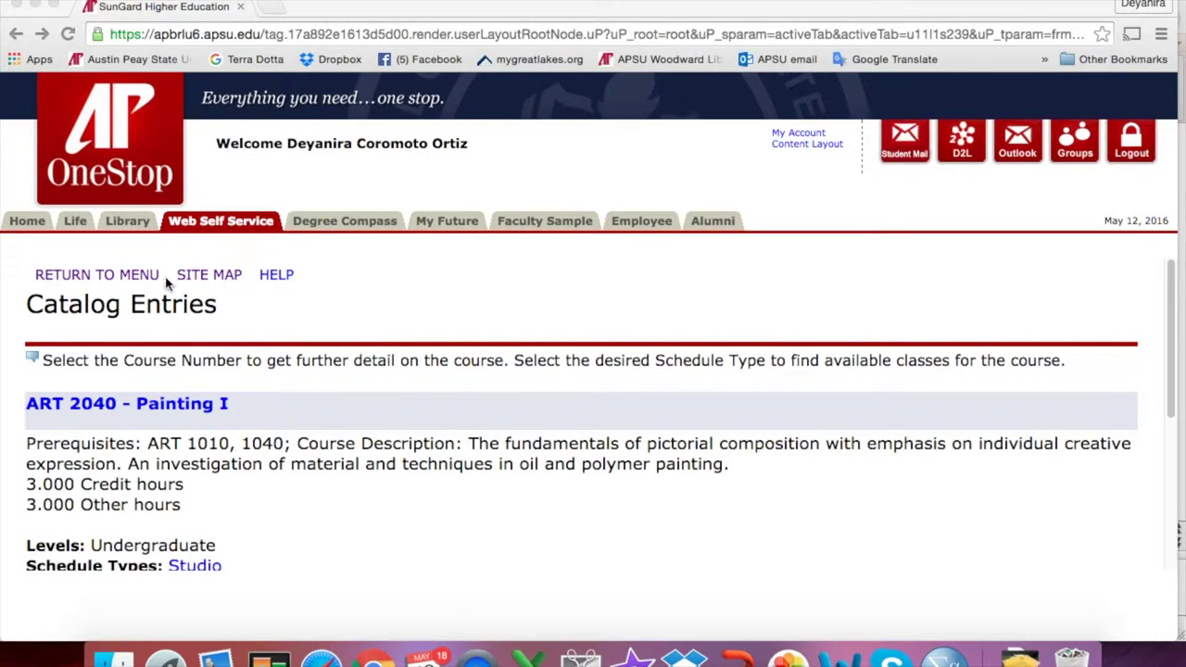
Return to the Student Registration menu and open Active Registration.
click(120, 278)
click(120, 275)
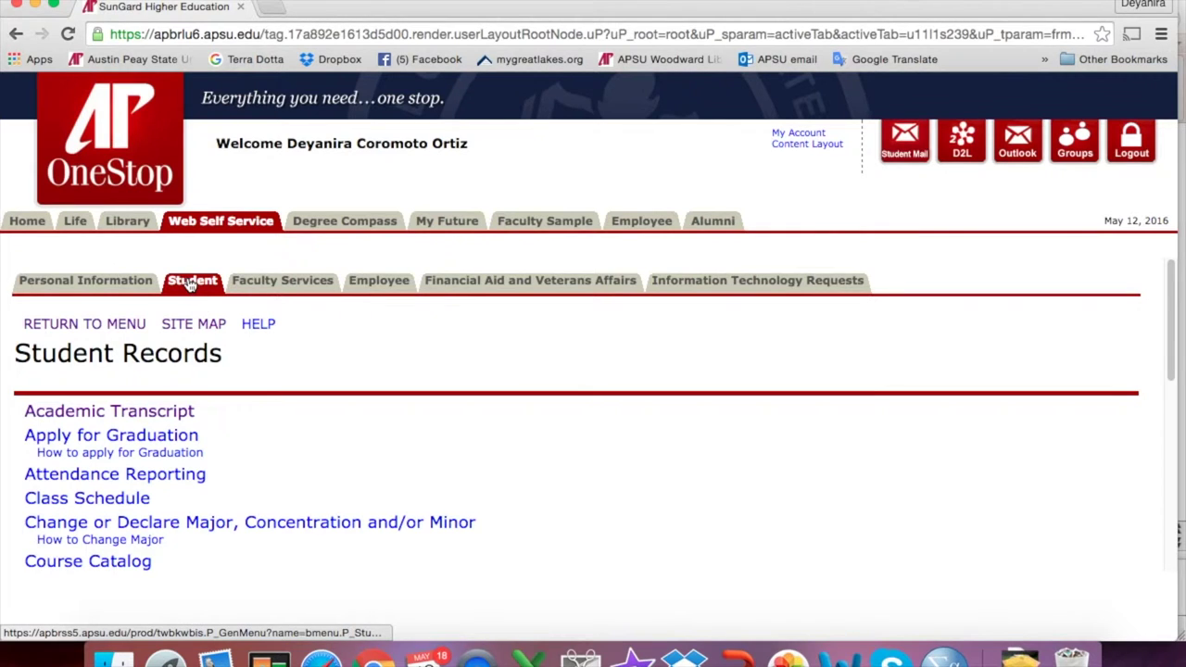
click(189, 282)
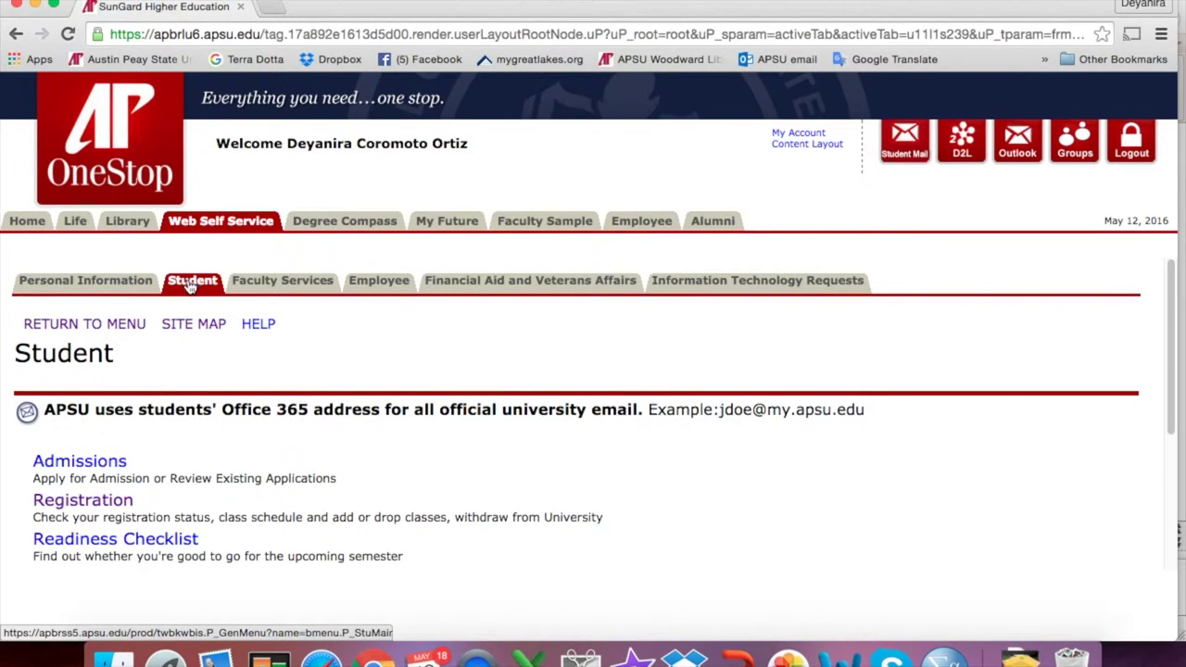
scroll(166, 334, down, 3)
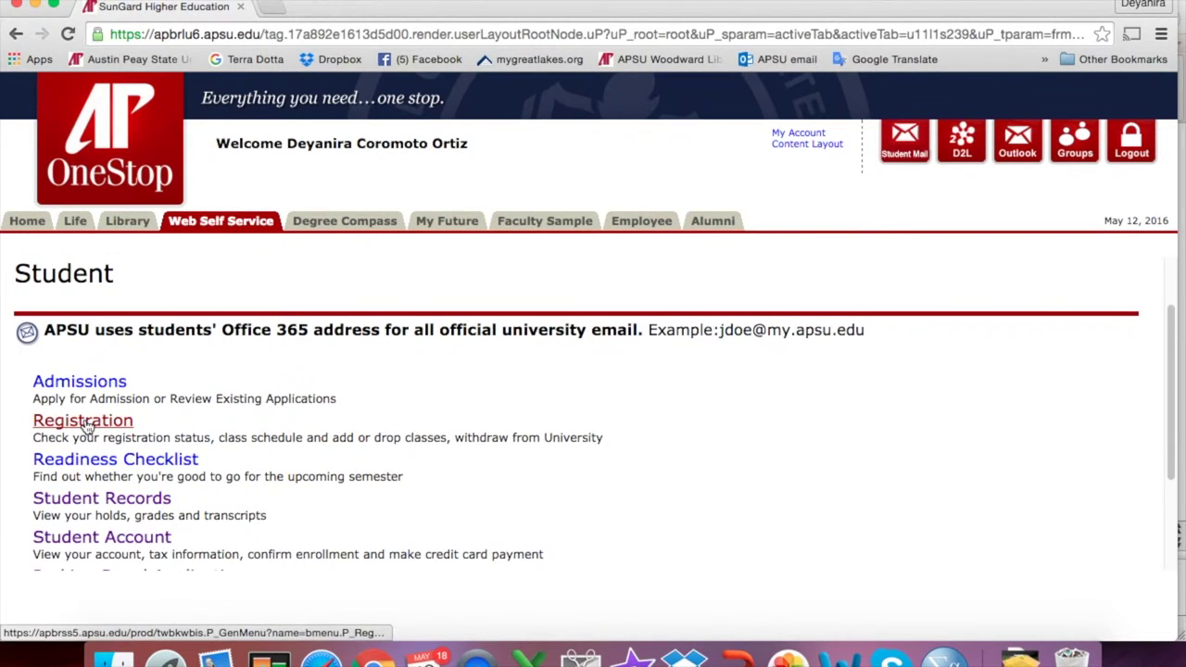
click(84, 423)
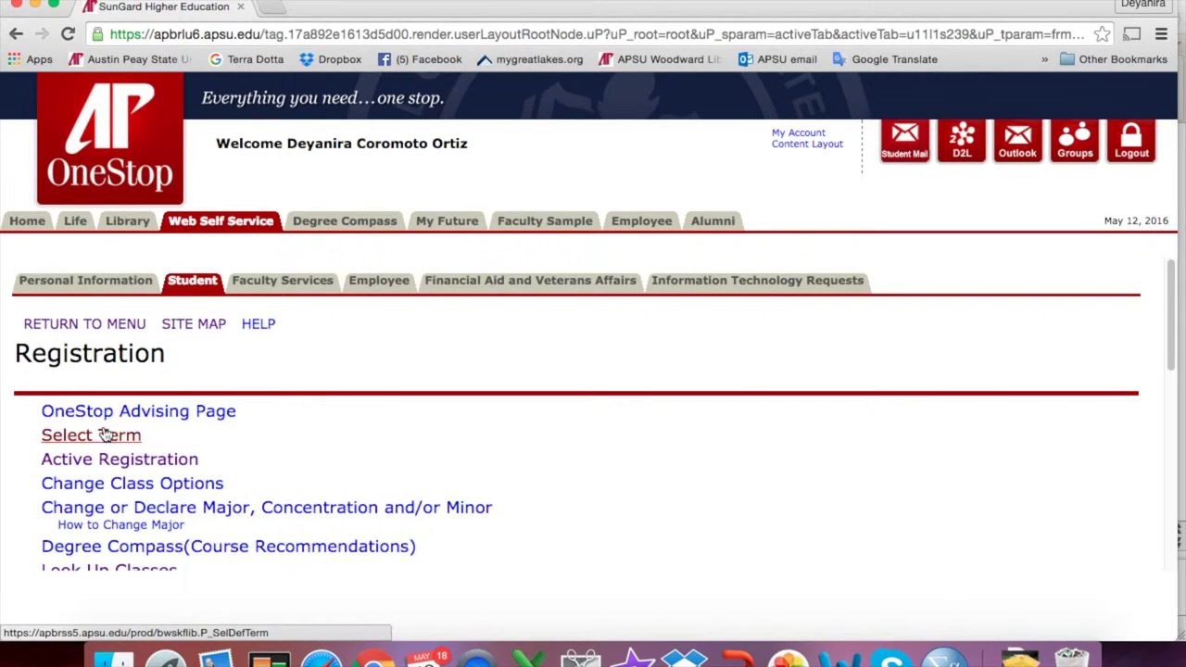
scroll(105, 436, down, 2)
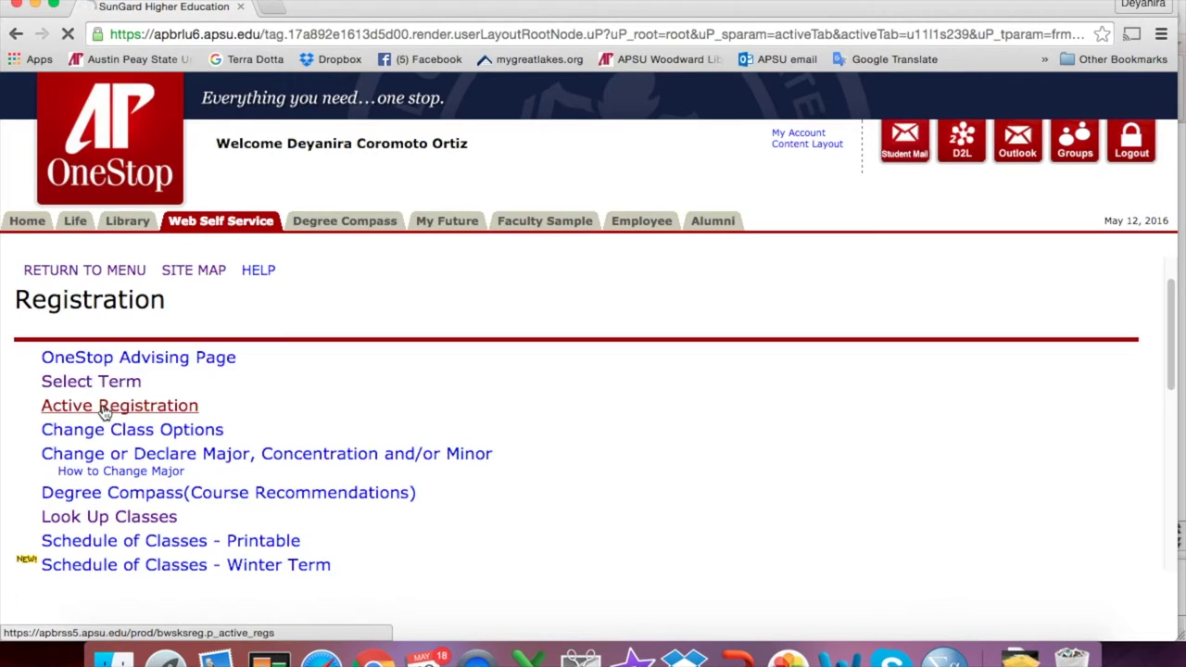
click(105, 411)
Review the active registrations, then scroll the International Education page to Contact Us.
scroll(269, 481, down, 2)
scroll(269, 480, down, 5)
scroll(269, 490, down, 5)
scroll(264, 481, down, 3)
scroll(269, 481, down, 2)
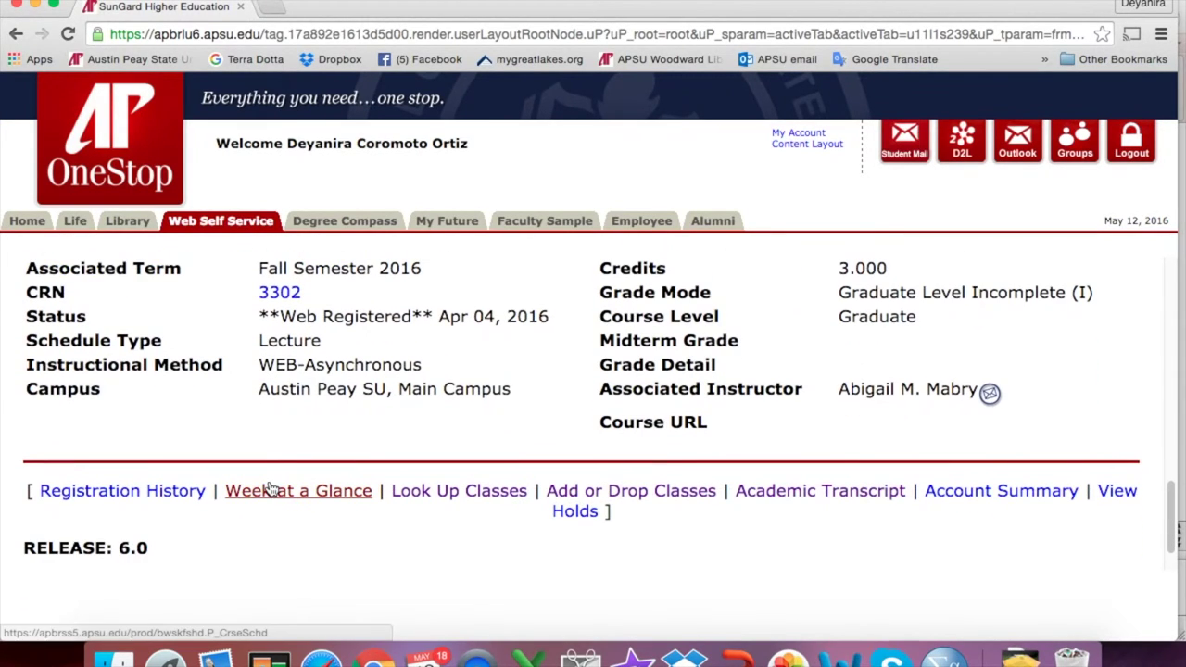
scroll(291, 398, up, 10)
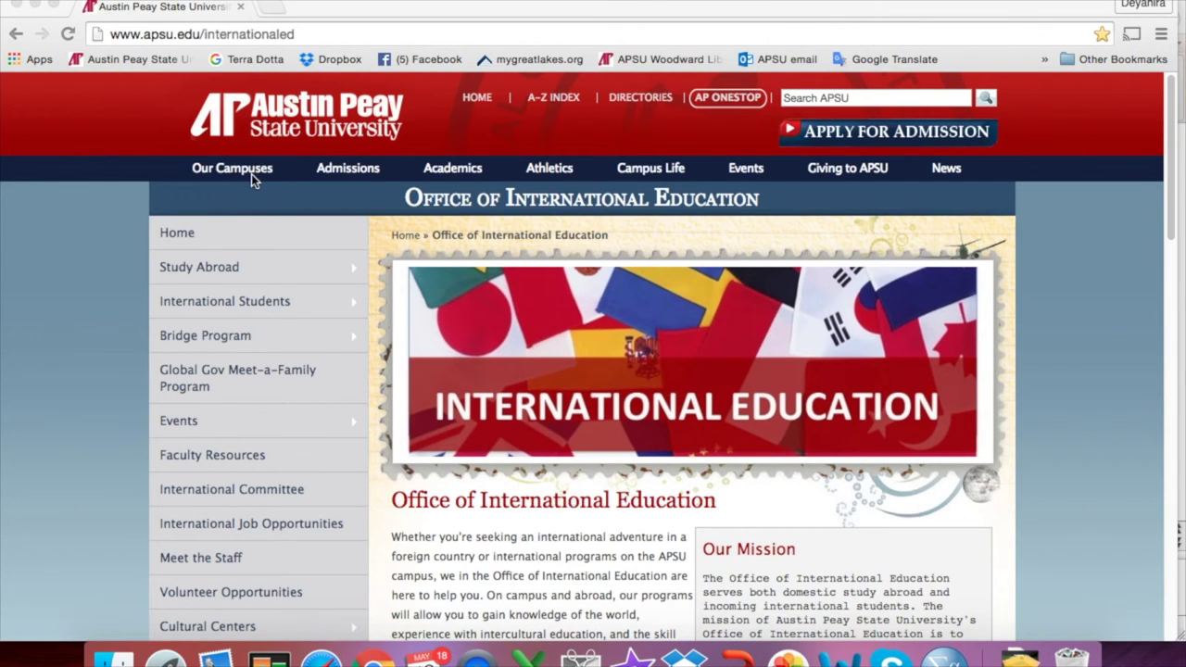
scroll(248, 241, down, 5)
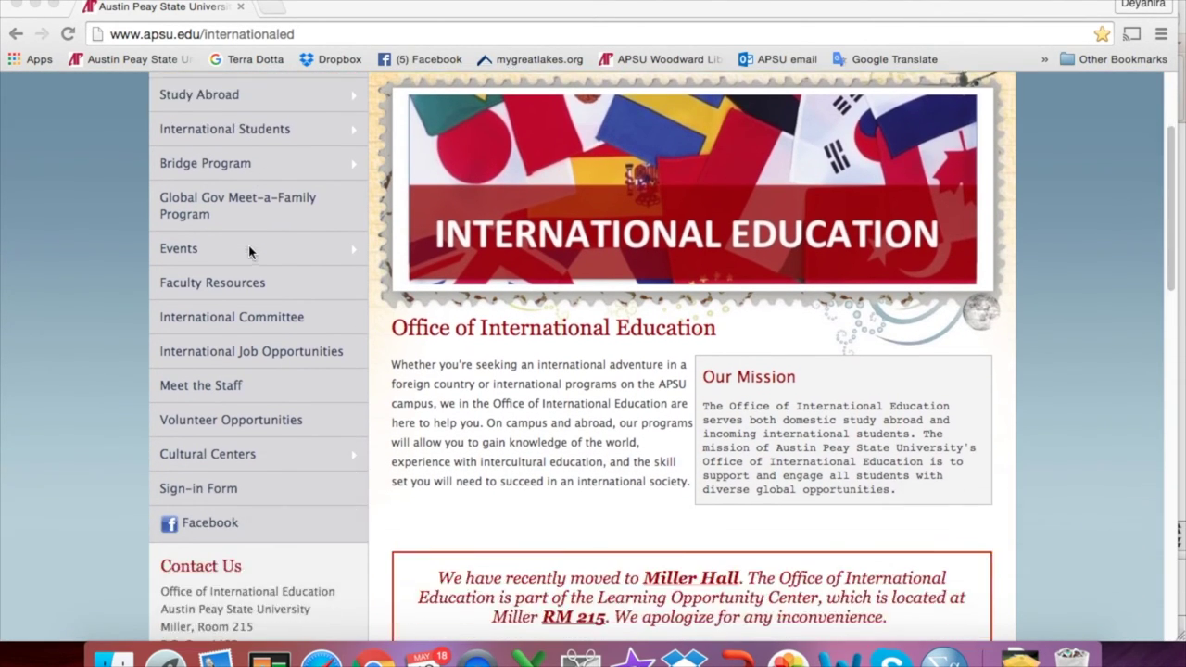
scroll(248, 250, down, 1)
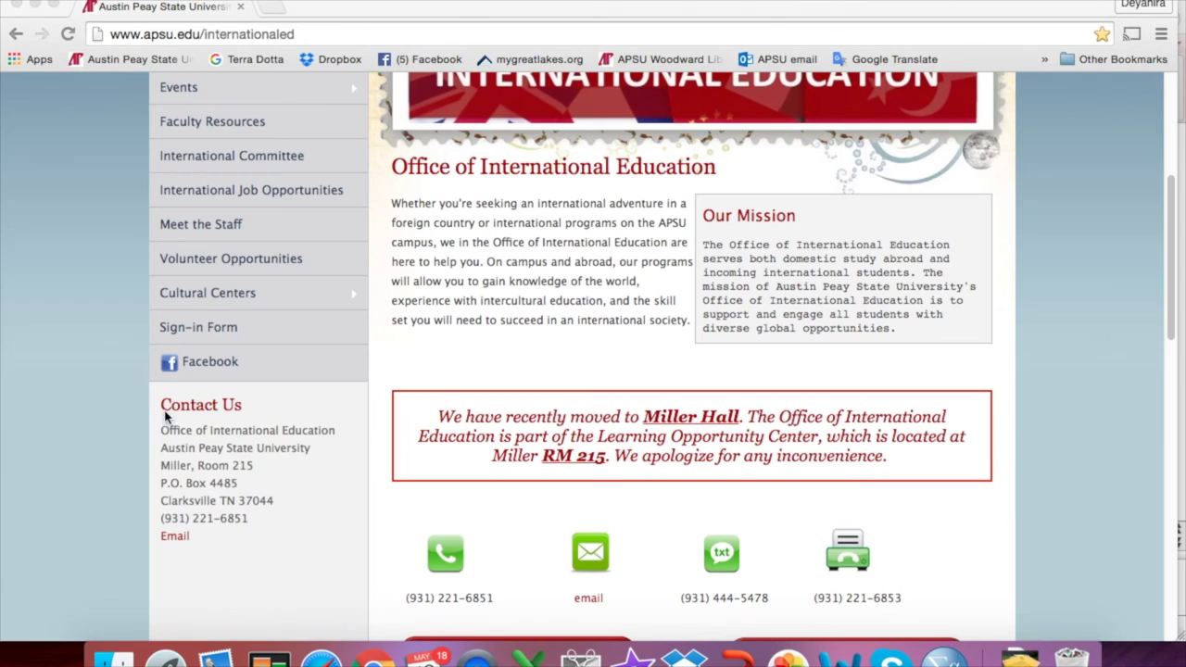